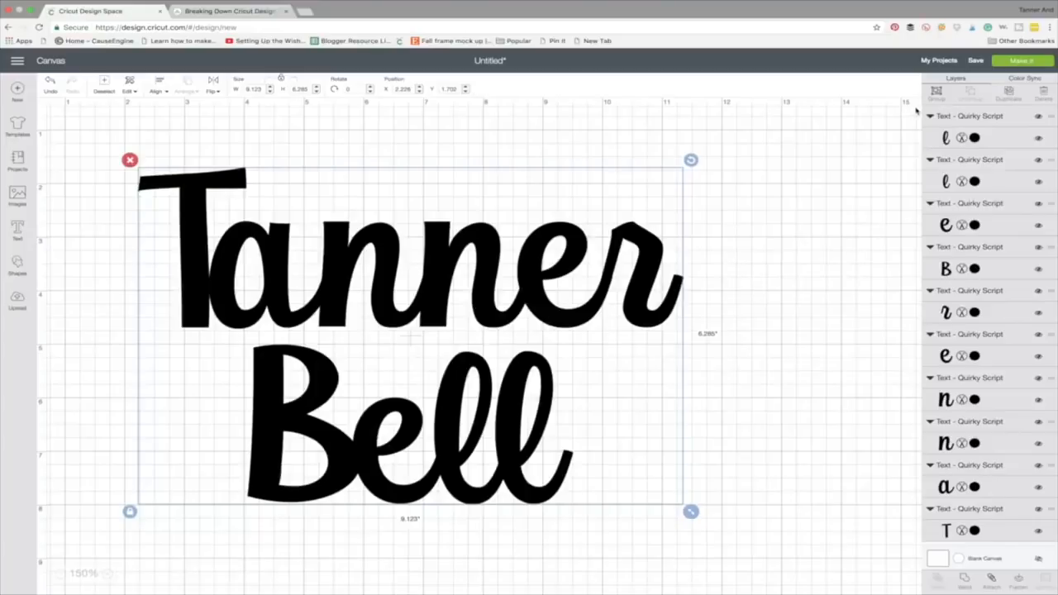
Group all letters of the two-line name and inspect how they are arranged in the cutting mat preview
left_click(937, 90)
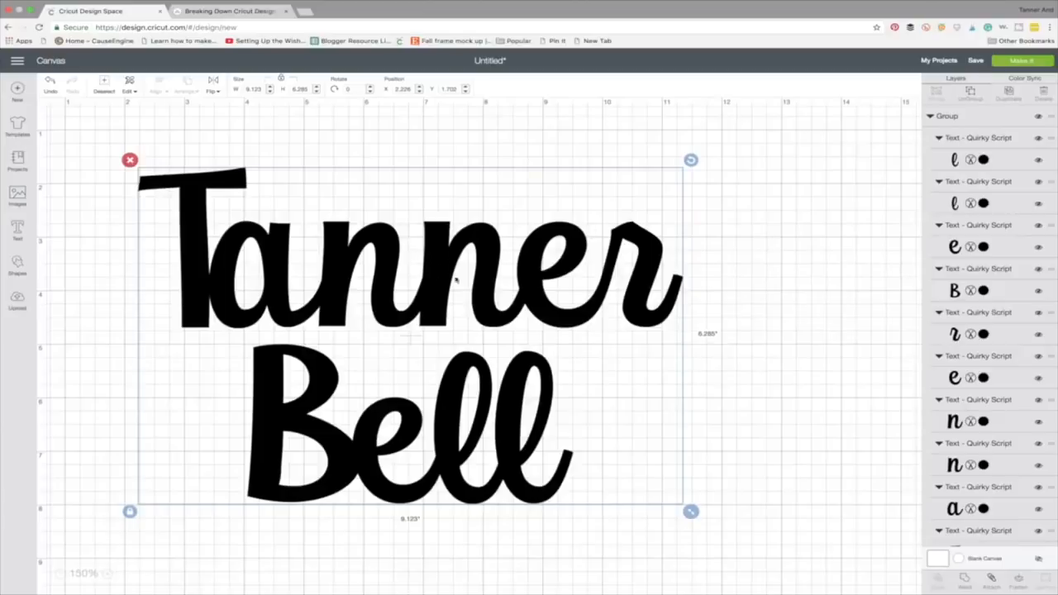
left_click(1032, 62)
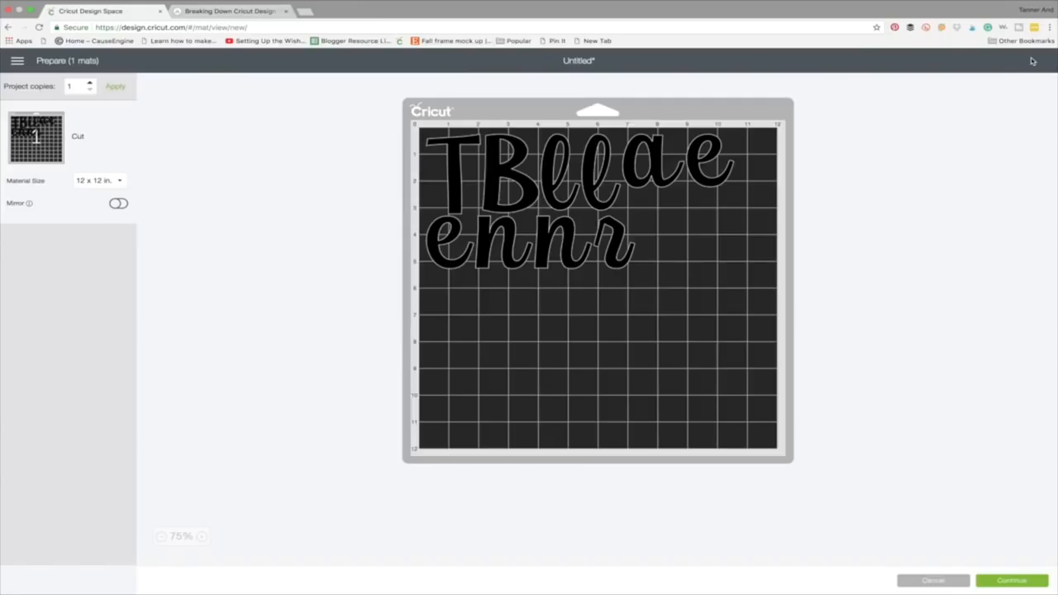
left_click(207, 537)
left_click(207, 536)
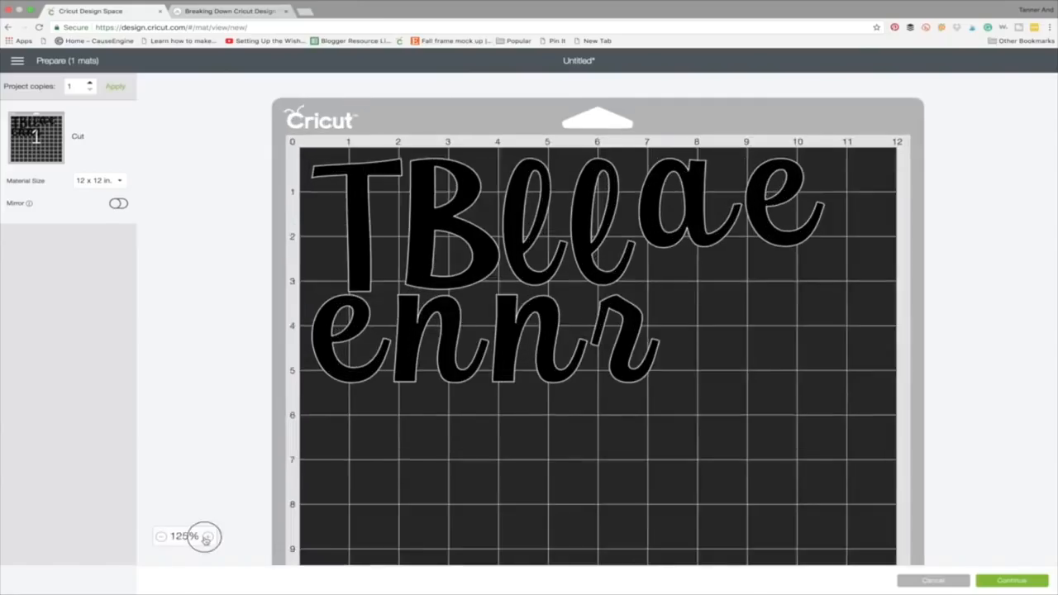
left_click(207, 537)
left_click(207, 537)
scroll(548, 475, "down", 2)
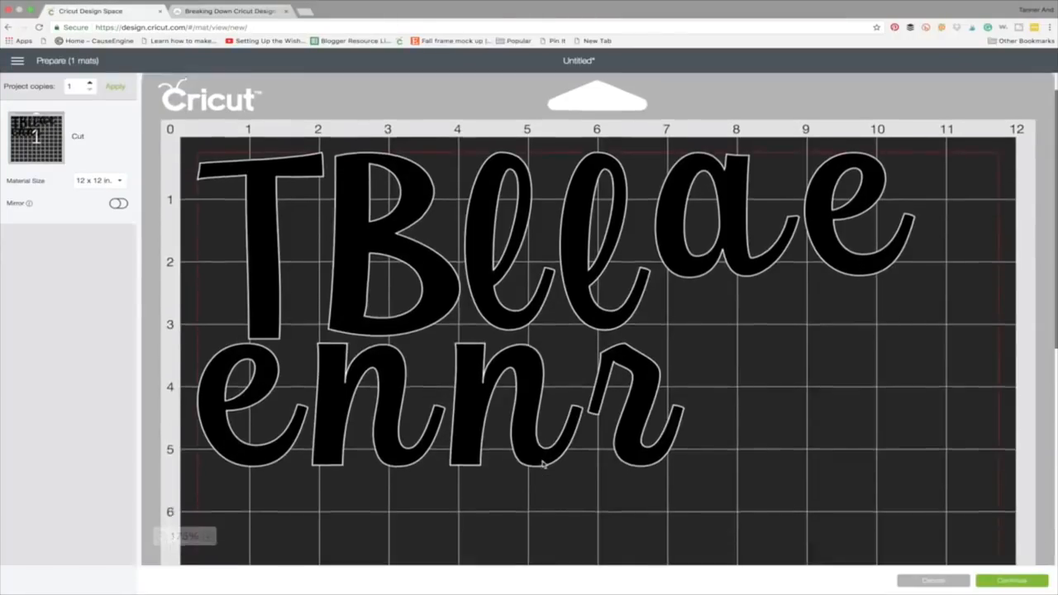
scroll(542, 464, "down", 1)
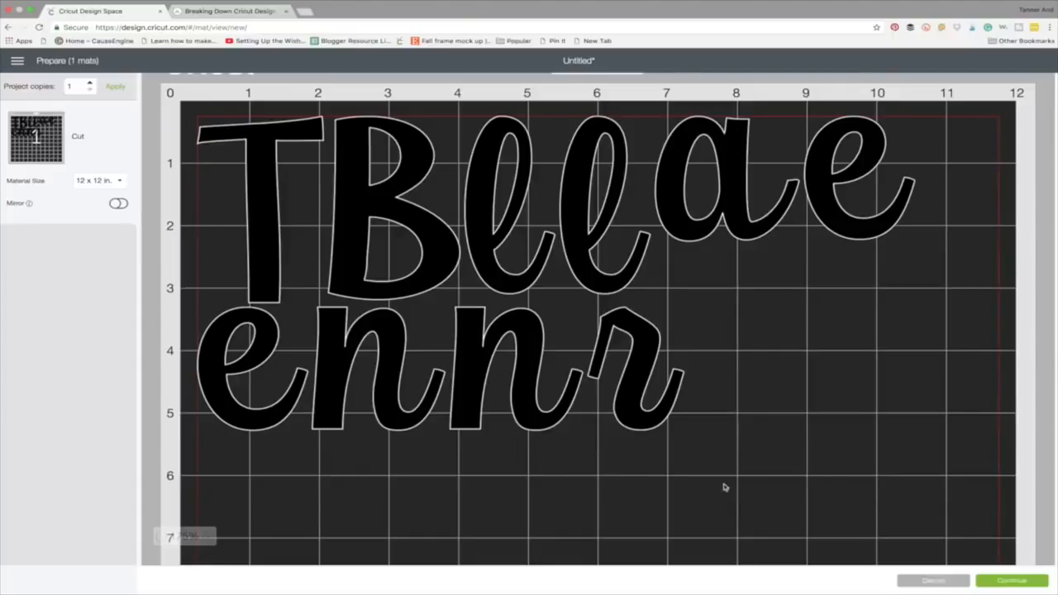
left_click(934, 582)
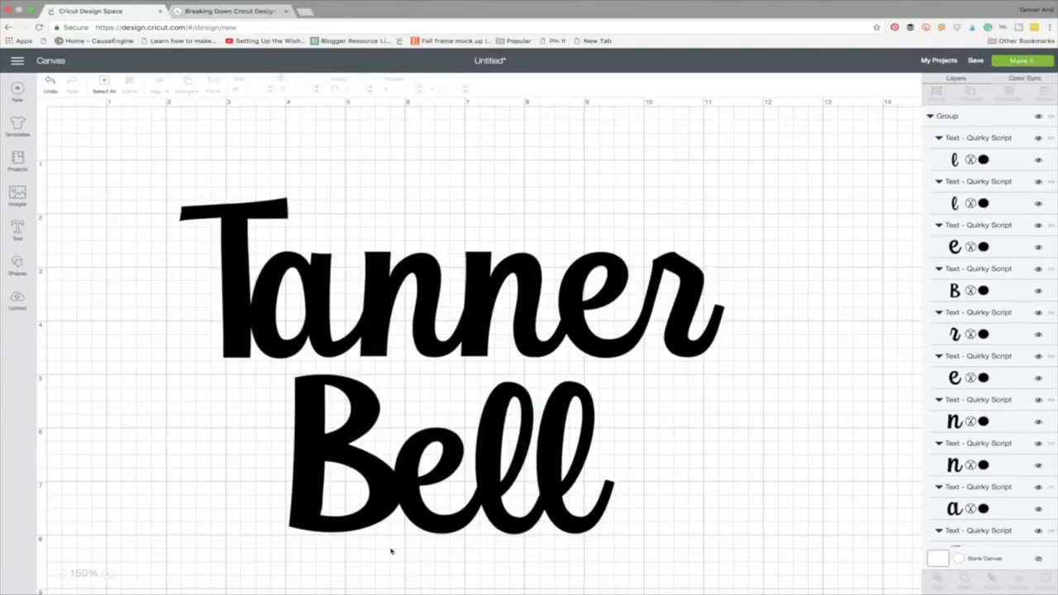
left_click_drag(384, 313, 403, 262)
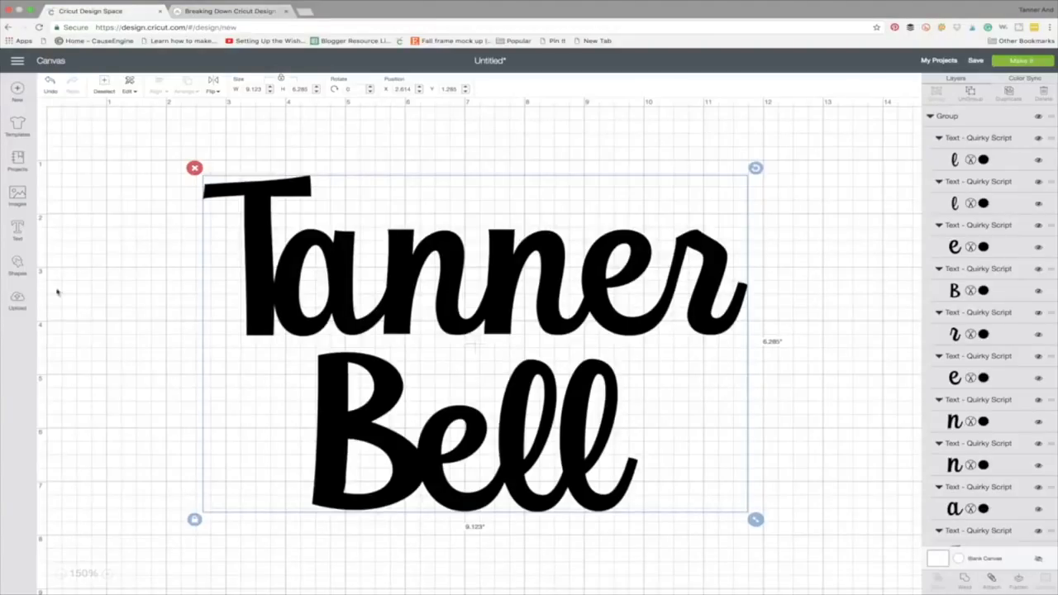
Insert two Christmas tree library images: the light green tree with a red pot and the patterned dark green tree with a brown star
left_click(18, 194)
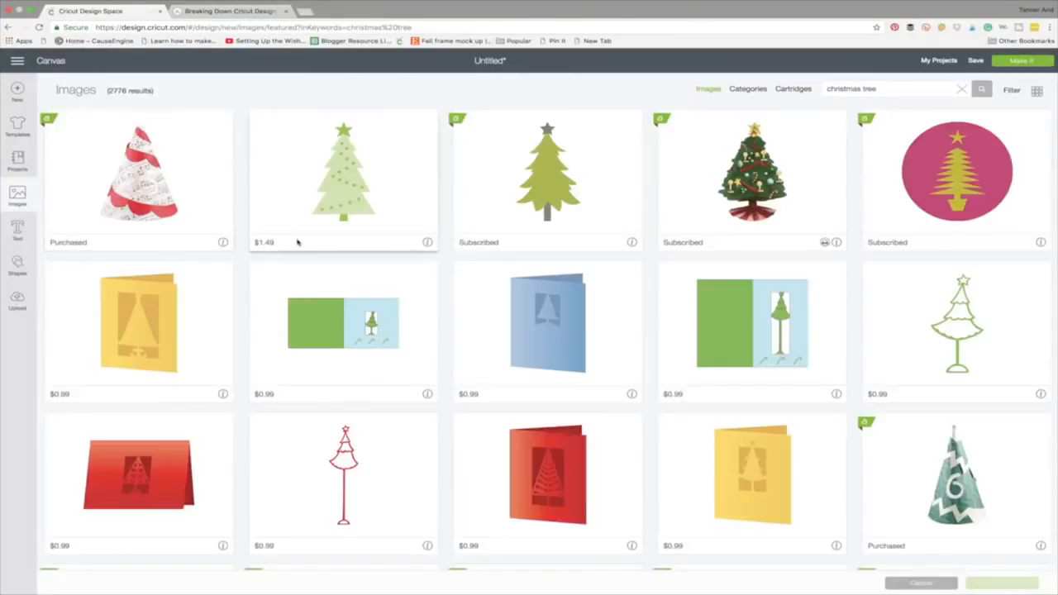
scroll(297, 241, "down", 6)
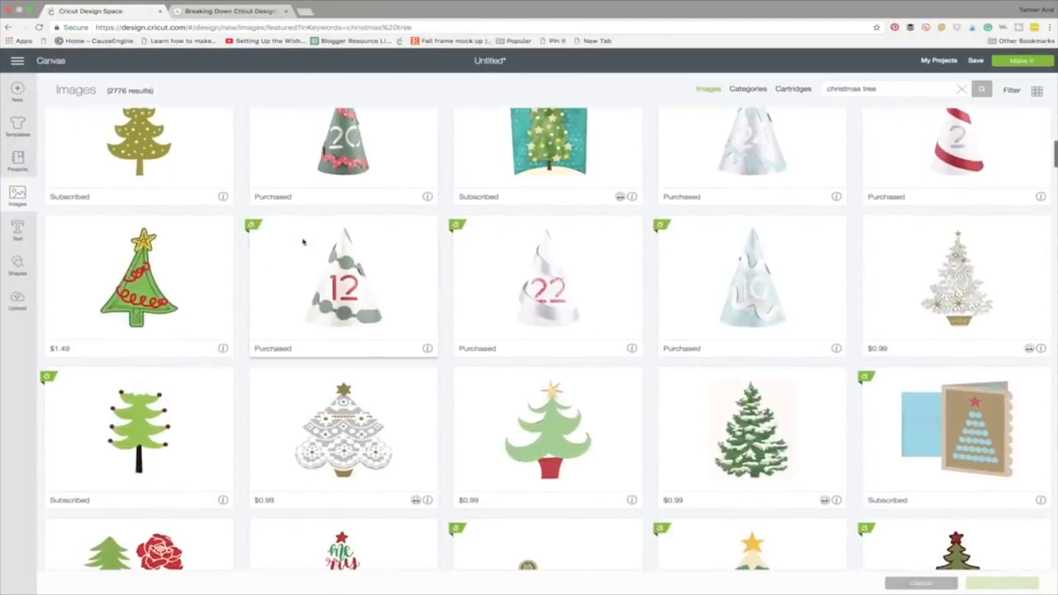
scroll(303, 242, "down", 2)
left_click(547, 330)
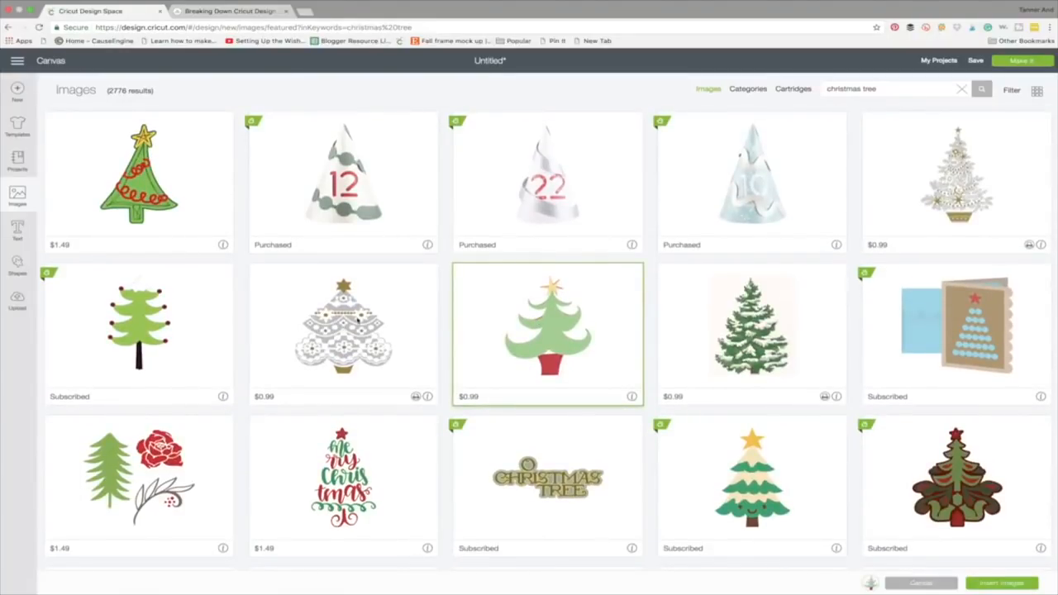
scroll(244, 328, "down", 2)
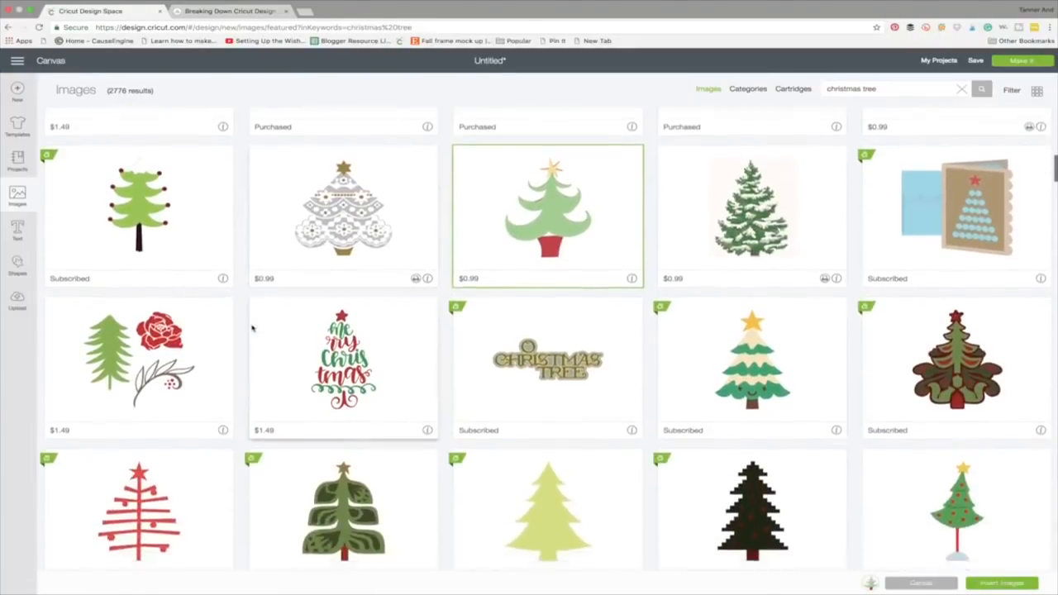
scroll(252, 328, "down", 3)
left_click(345, 352)
left_click(1029, 586)
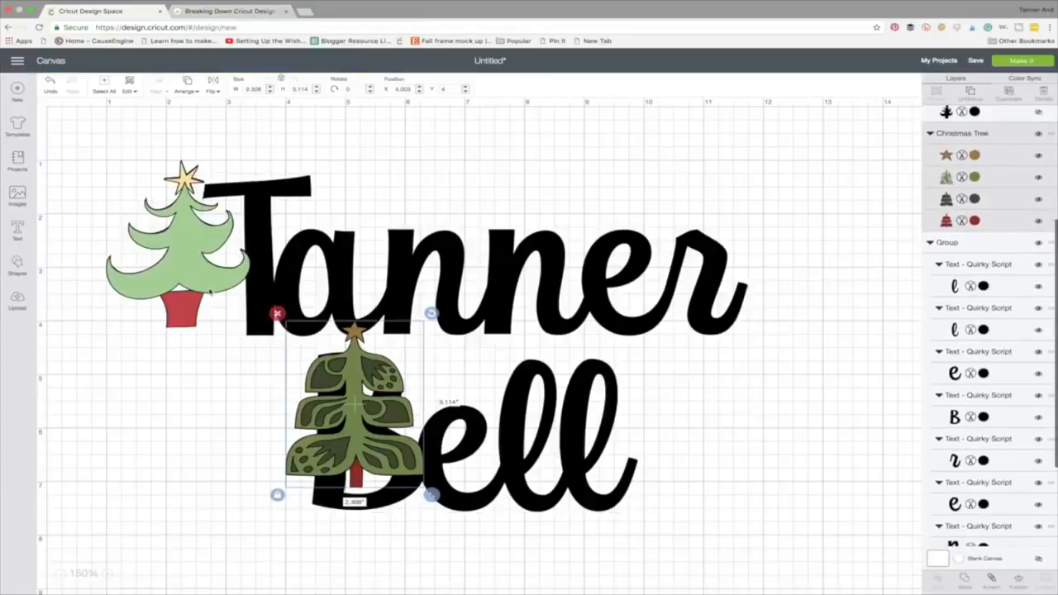
Delete the light green potted tree and place the patterned tree to the left of the name, enlarged to about 4.0 × 5.5 in
left_click(211, 292)
key("Delete")
left_click_drag(454, 275, 718, 263)
left_click_drag(368, 421, 159, 277)
left_click_drag(226, 352, 402, 481)
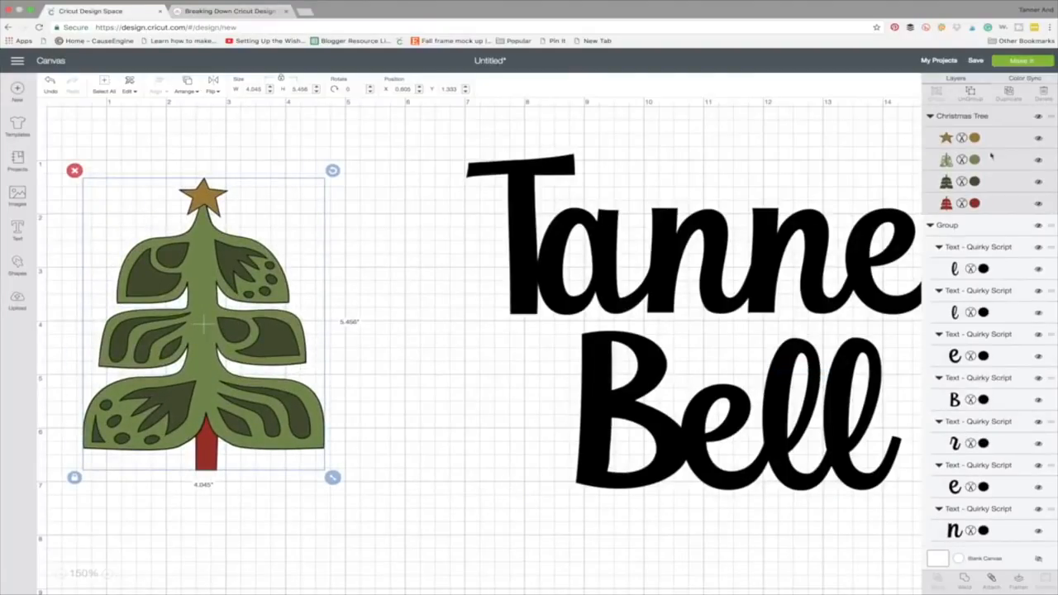
left_click_drag(247, 273, 247, 231)
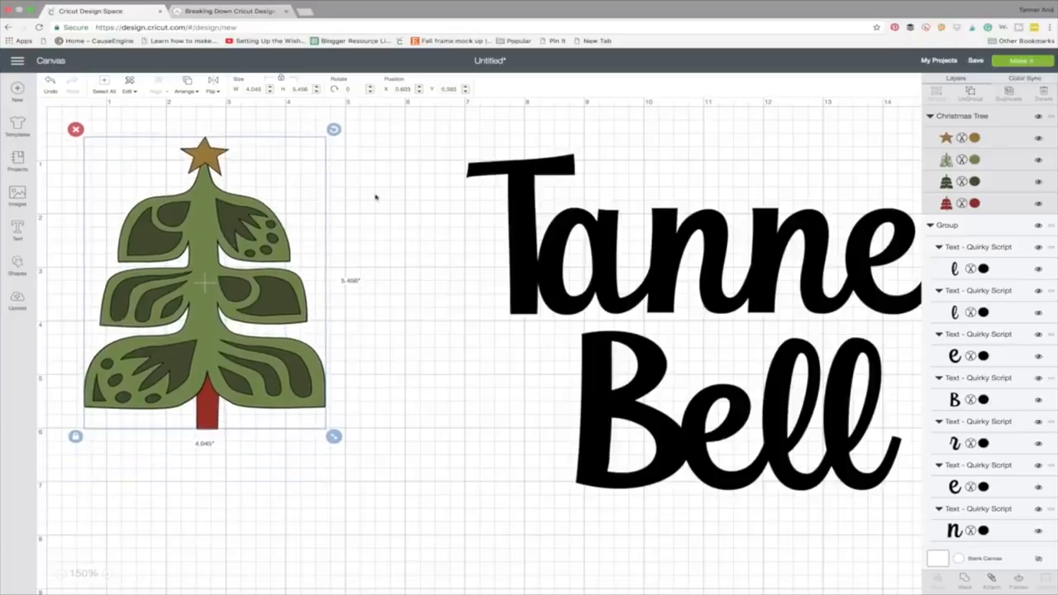
Preview the cutting mats and examine how the tree's layers are separated by colour on mats 2 to 5
left_click(1032, 62)
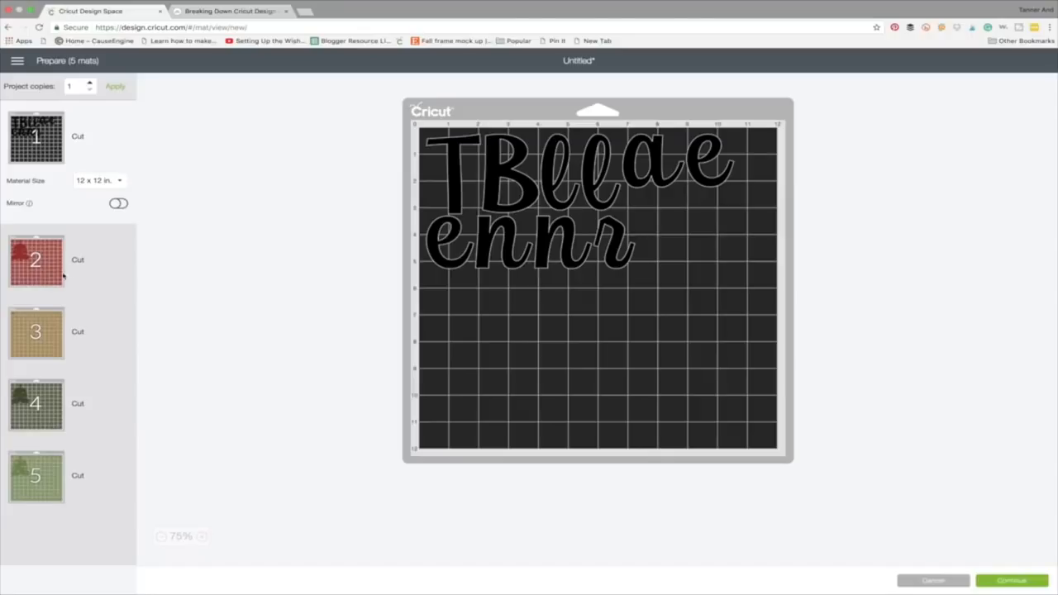
left_click(63, 277)
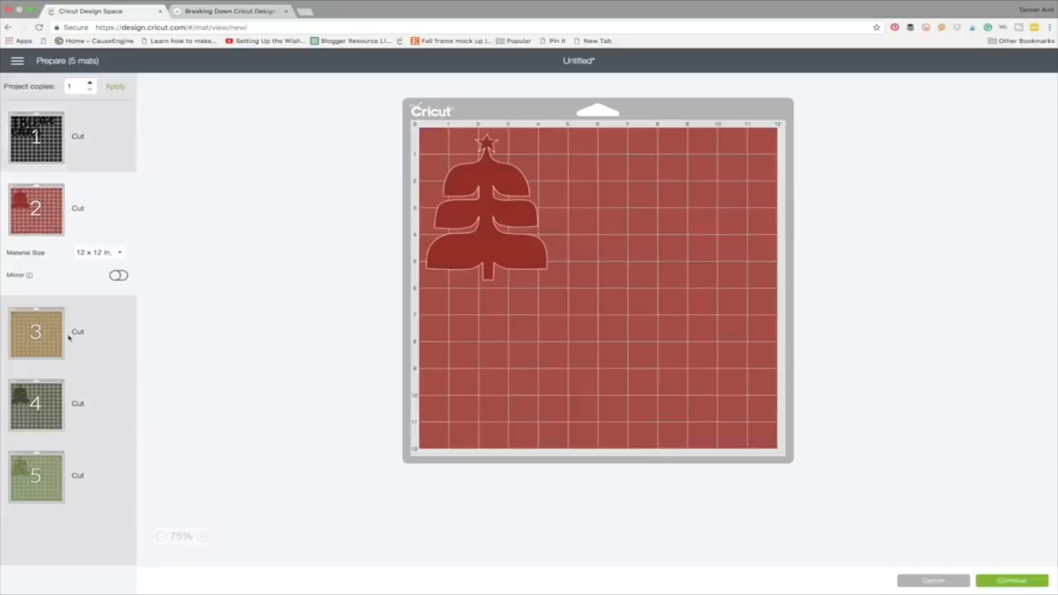
left_click(65, 361)
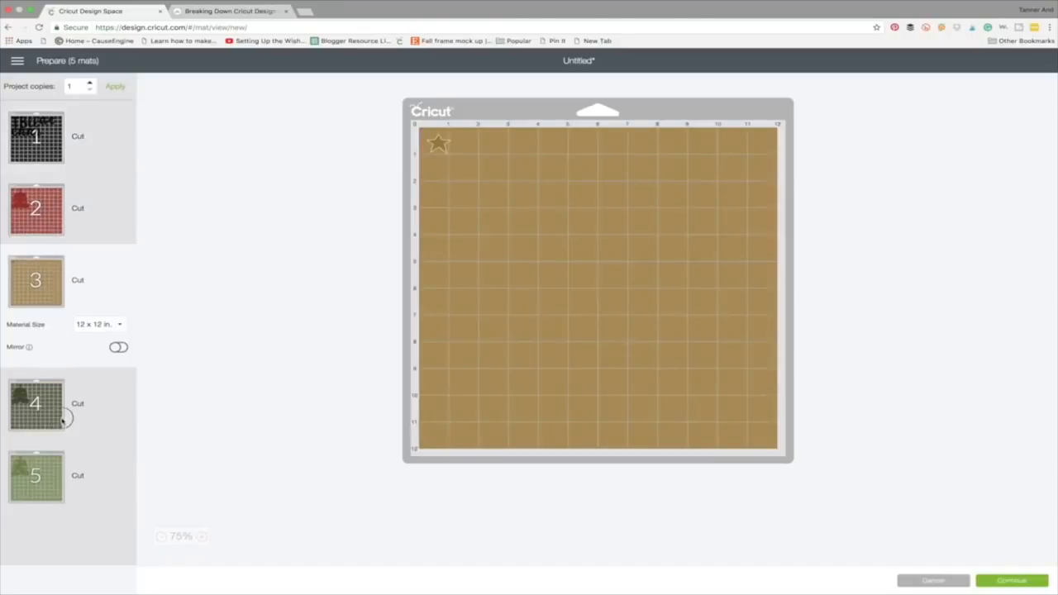
left_click(63, 420)
left_click(63, 478)
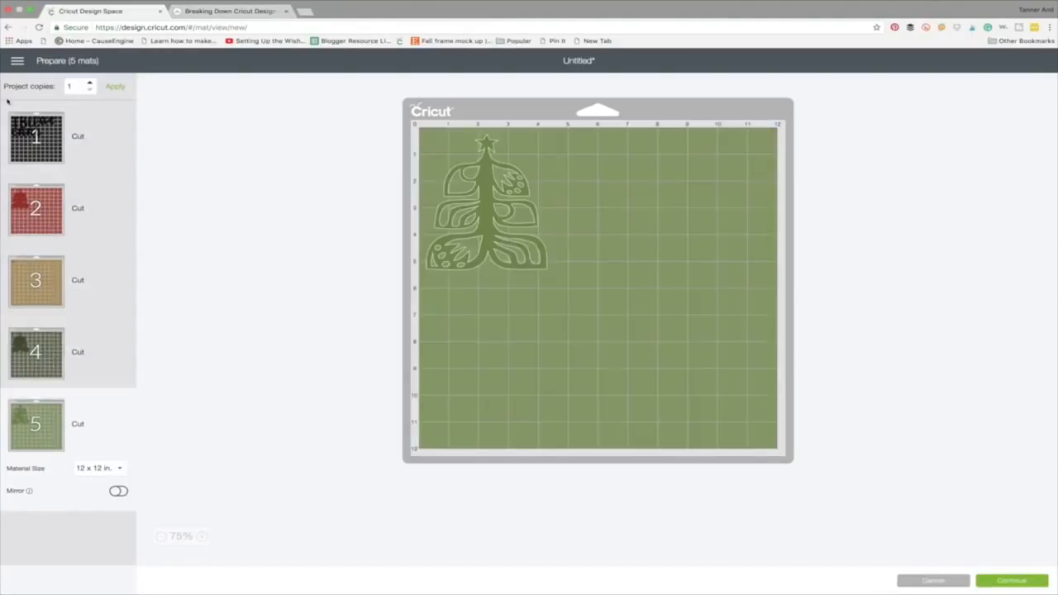
Return to the canvas and delete the patterned Christmas tree
left_click(7, 26)
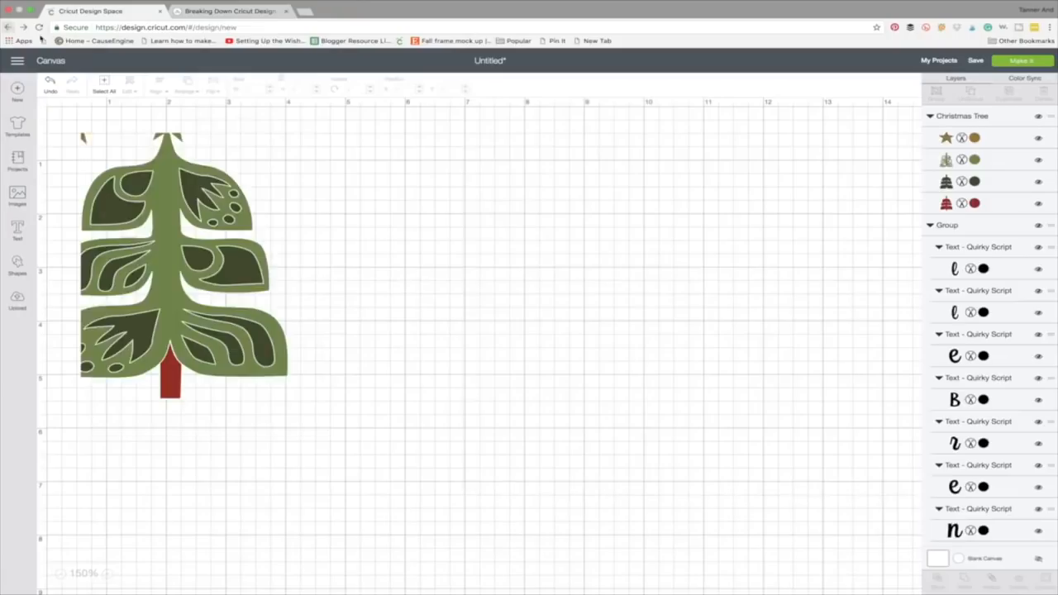
left_click(272, 243)
key("Delete")
Attach the grouped letters of the name so they keep their canvas arrangement when cut
scroll(296, 254, "right", 5)
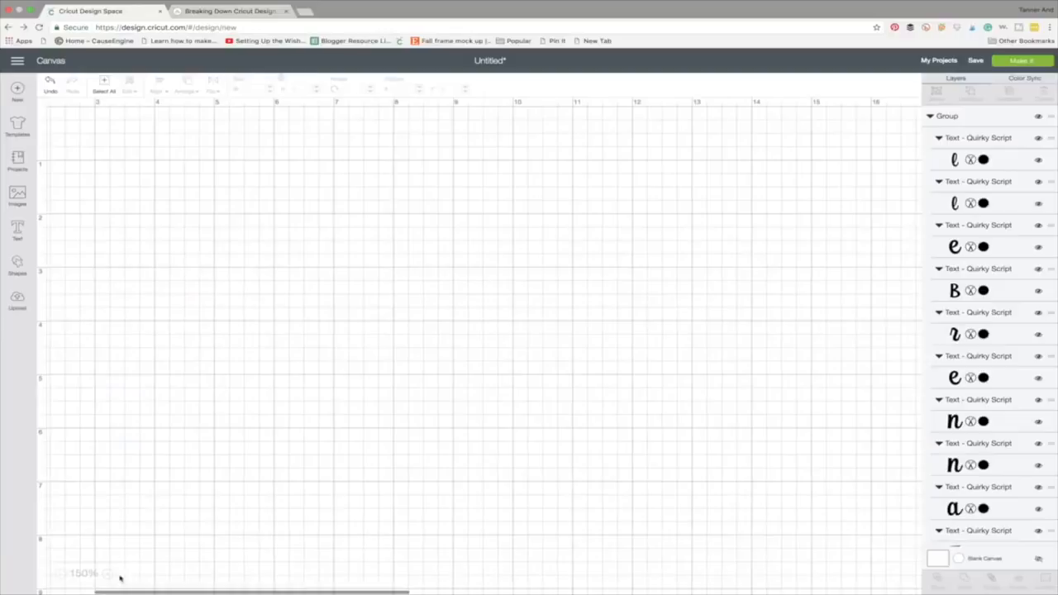
scroll(120, 579, "right", 7)
left_click(324, 343)
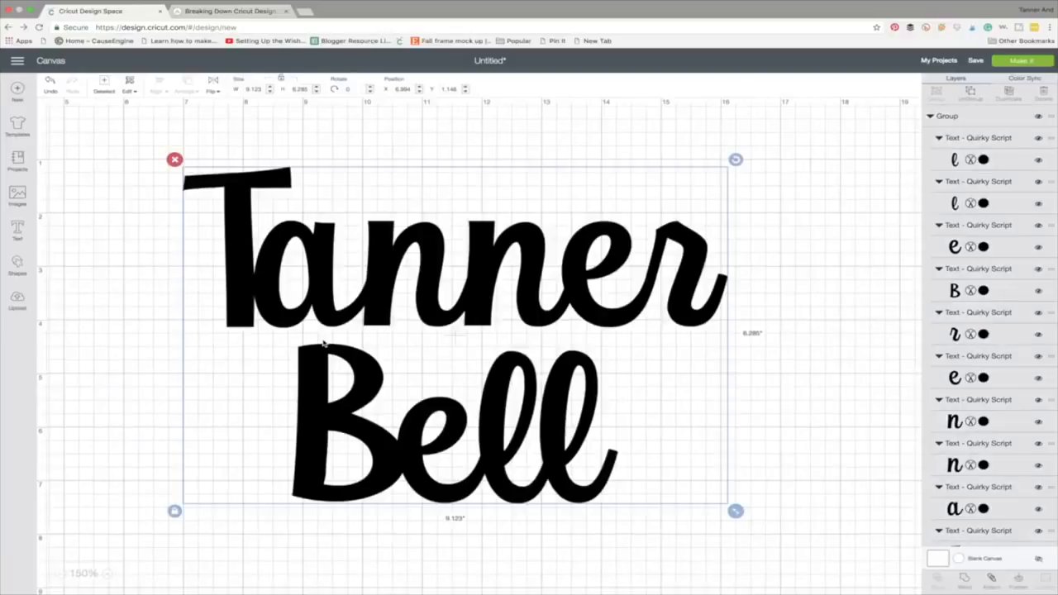
left_click(490, 281)
left_click_drag(490, 282, 492, 274)
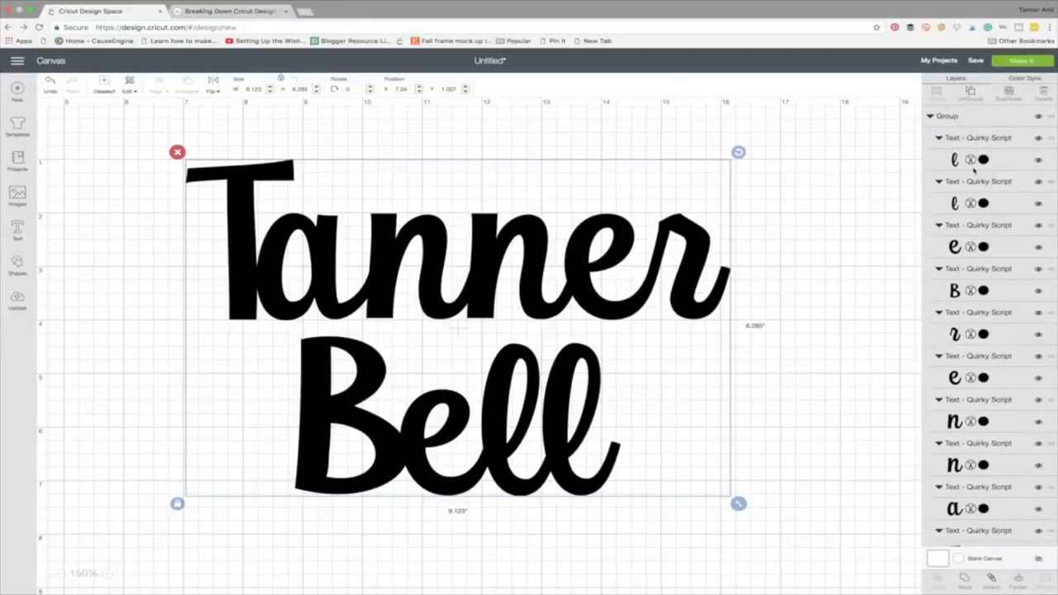
left_click(992, 581)
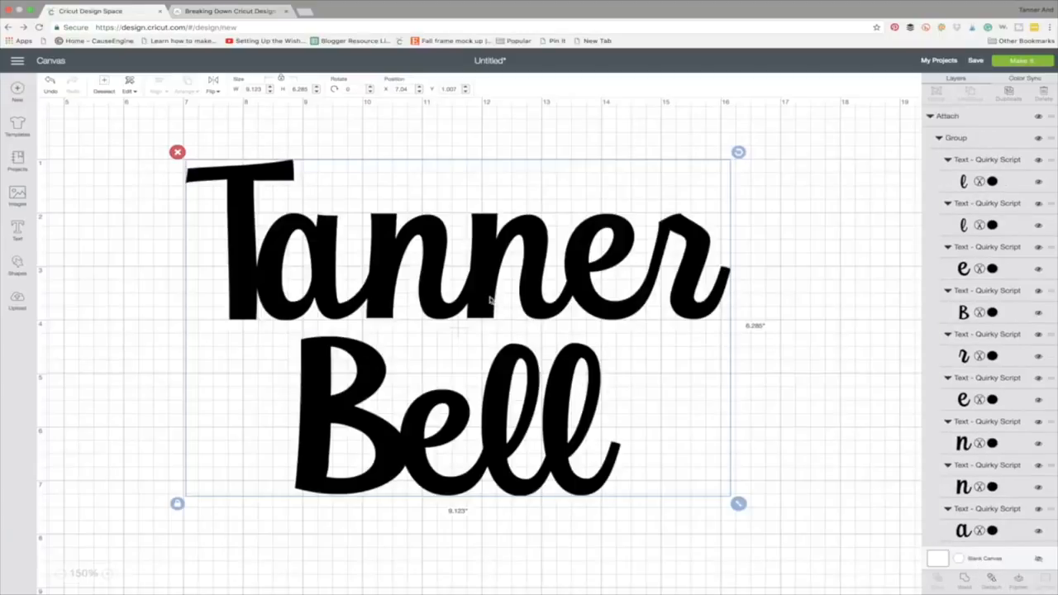
left_click_drag(485, 287, 473, 279)
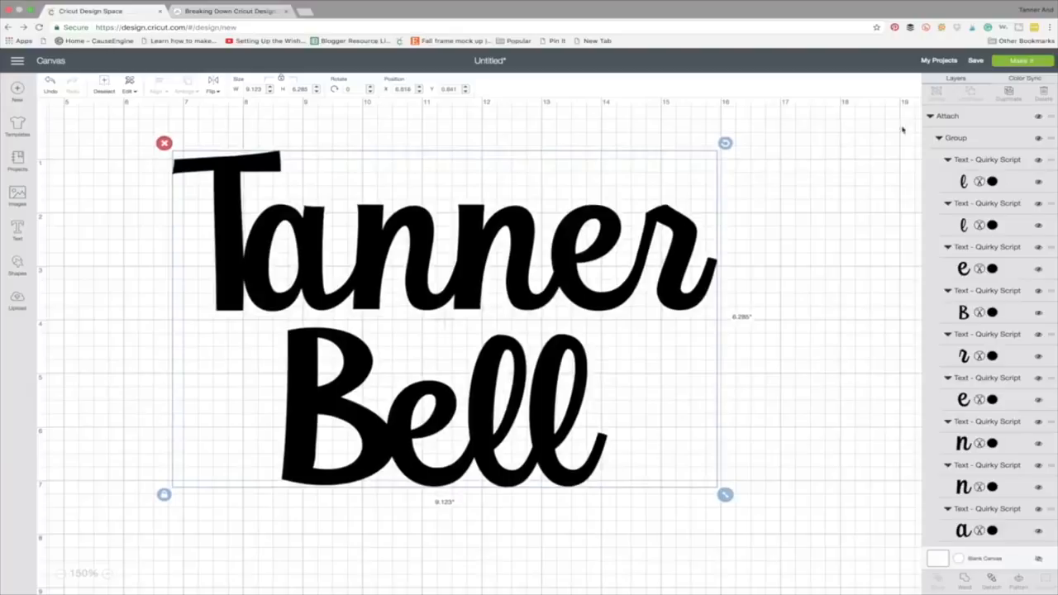
Preview the attached name on the cutting mat and examine the cut lines where neighbouring letters overlap
left_click(1030, 63)
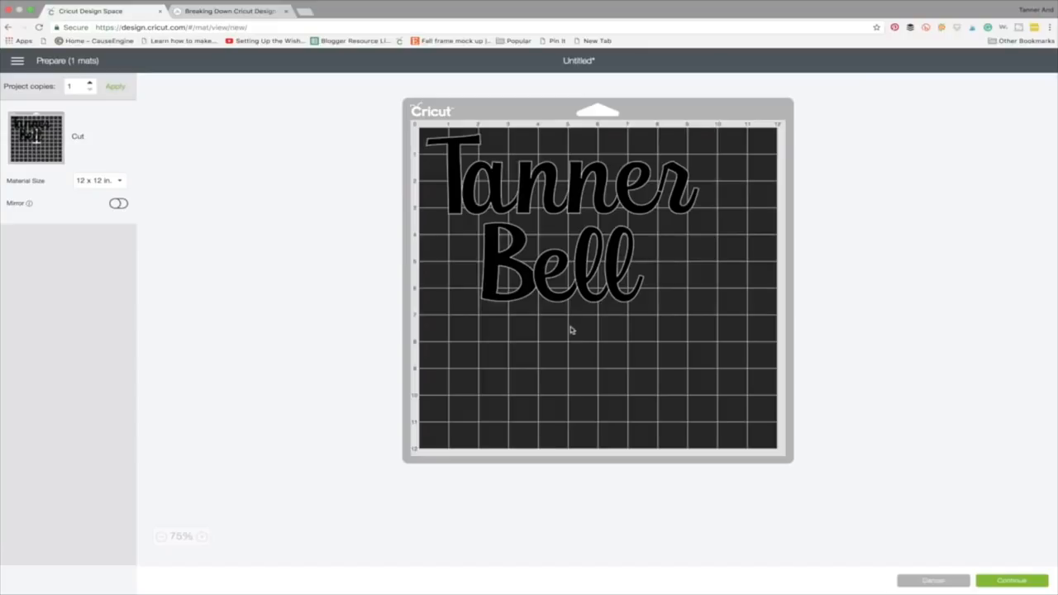
left_click(206, 537)
left_click(207, 537)
left_click(207, 538)
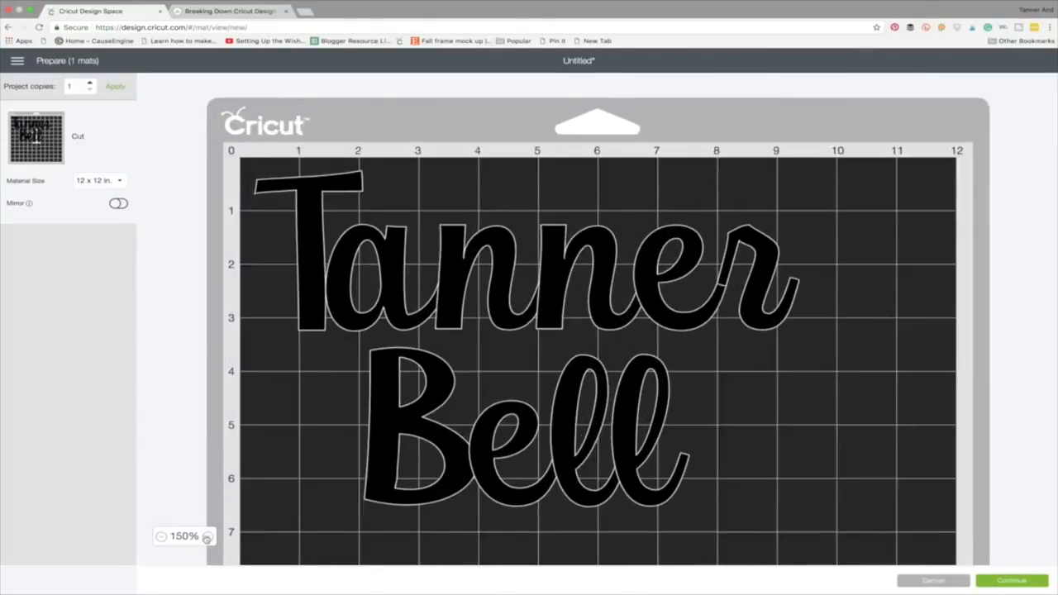
left_click(207, 537)
left_click(207, 537)
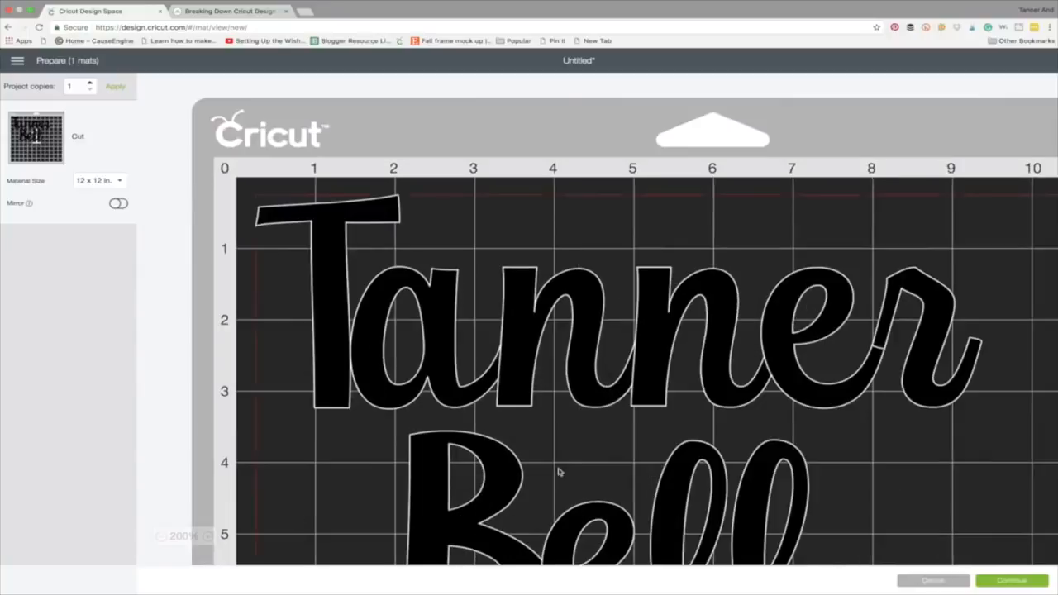
scroll(558, 470, "down", 2)
scroll(558, 469, "down", 1)
scroll(559, 470, "right", 3)
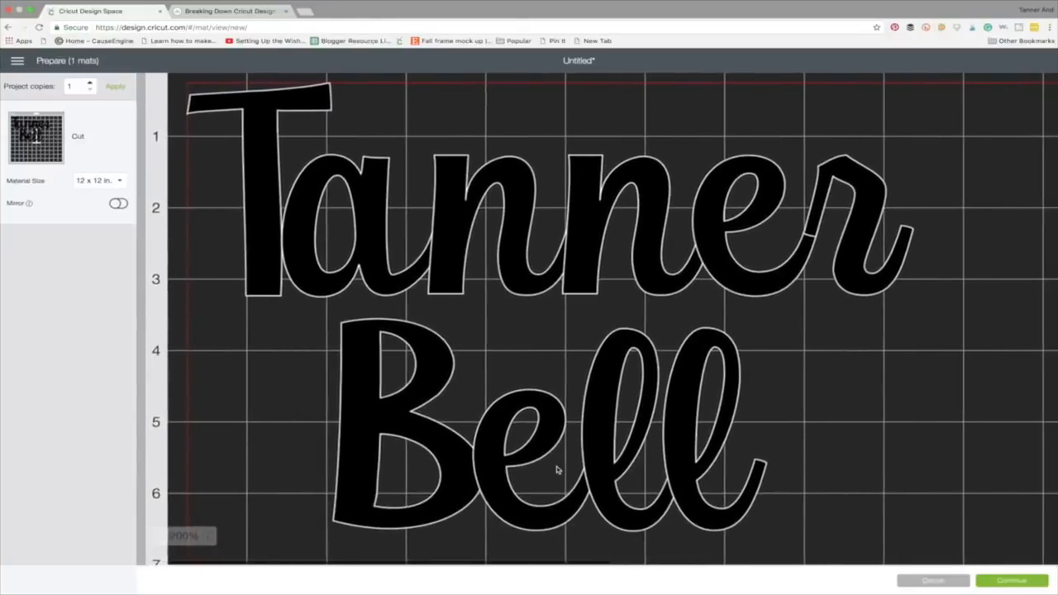
scroll(559, 470, "down", 1)
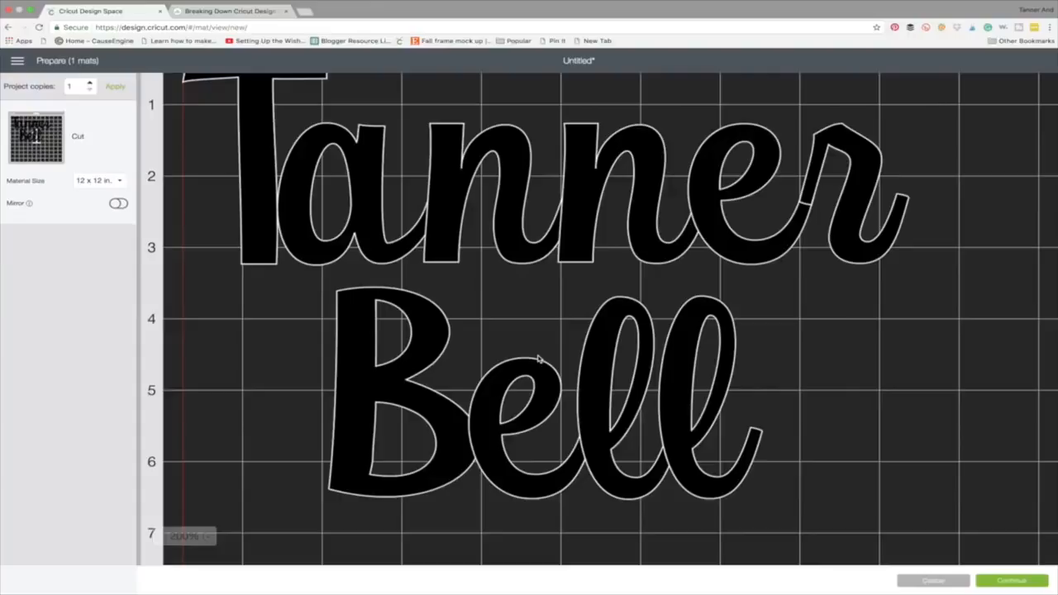
scroll(281, 298, "up", 1)
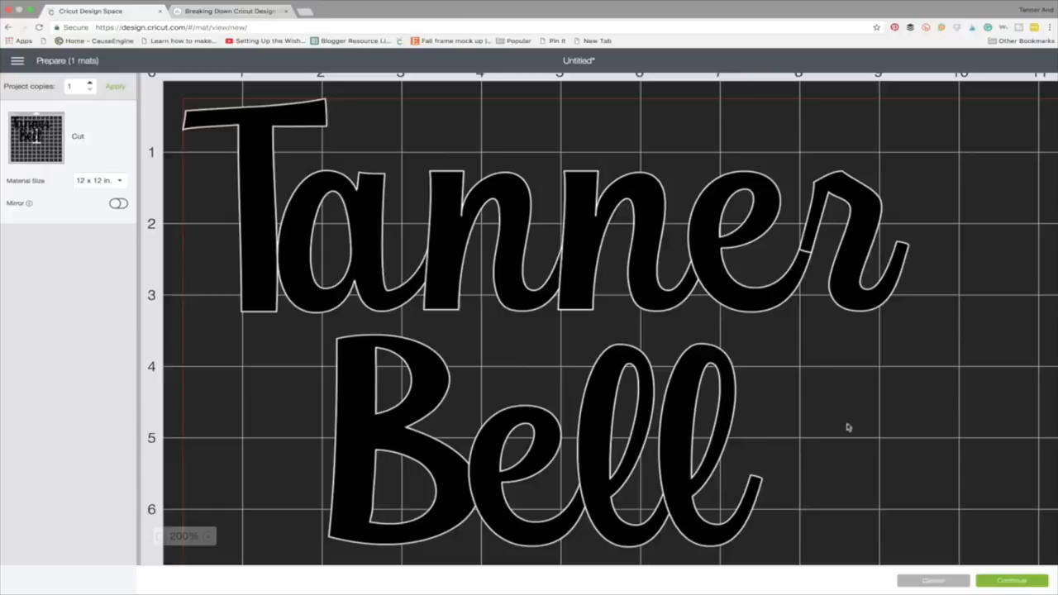
left_click(923, 583)
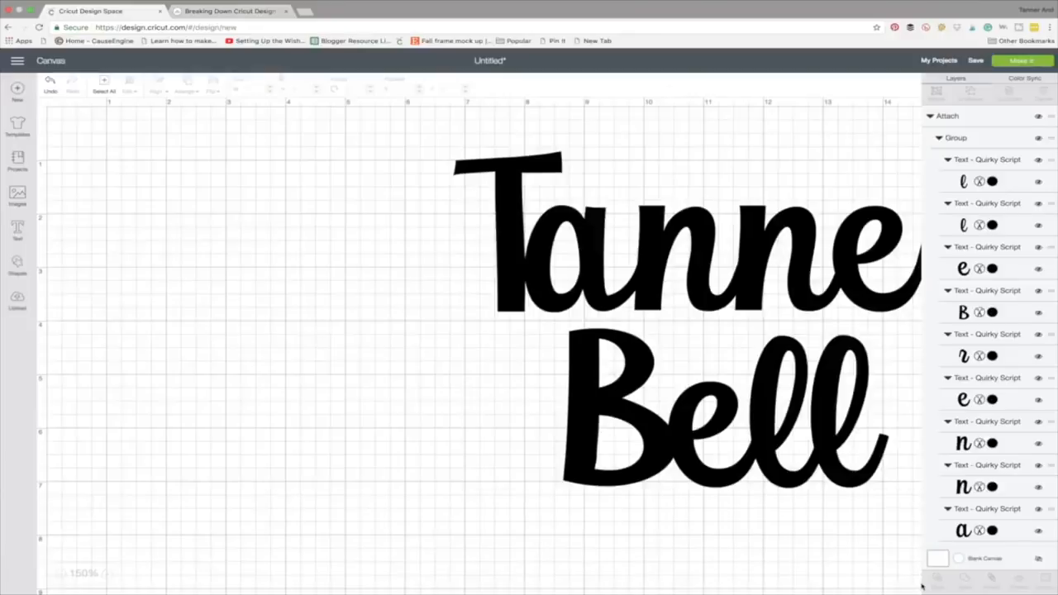
Weld the attached letters of the name into one single shape and shift it slightly up and left on the canvas
scroll(698, 427, "right", 3)
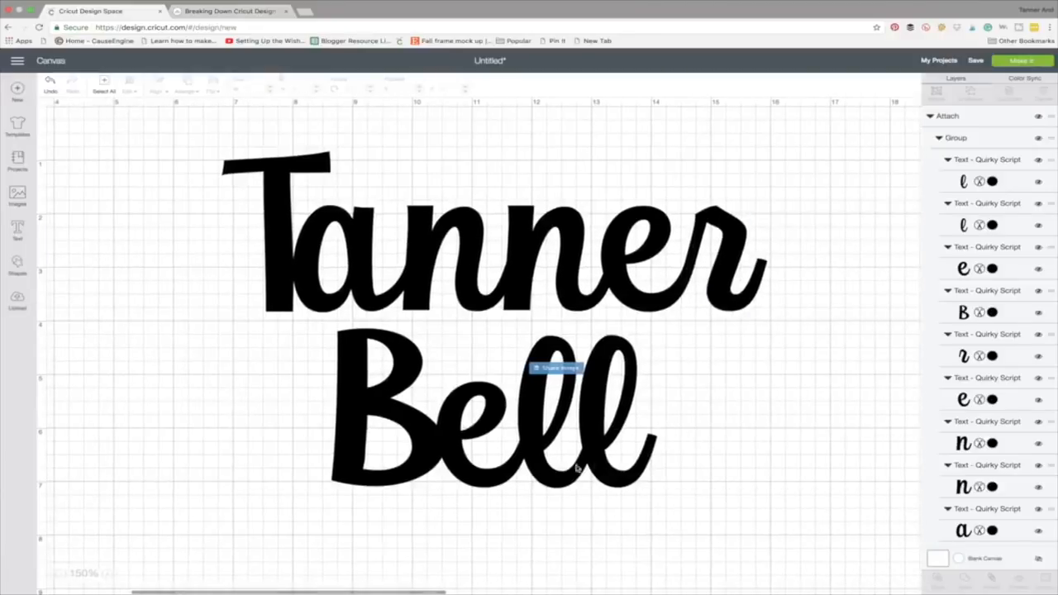
left_click(546, 457)
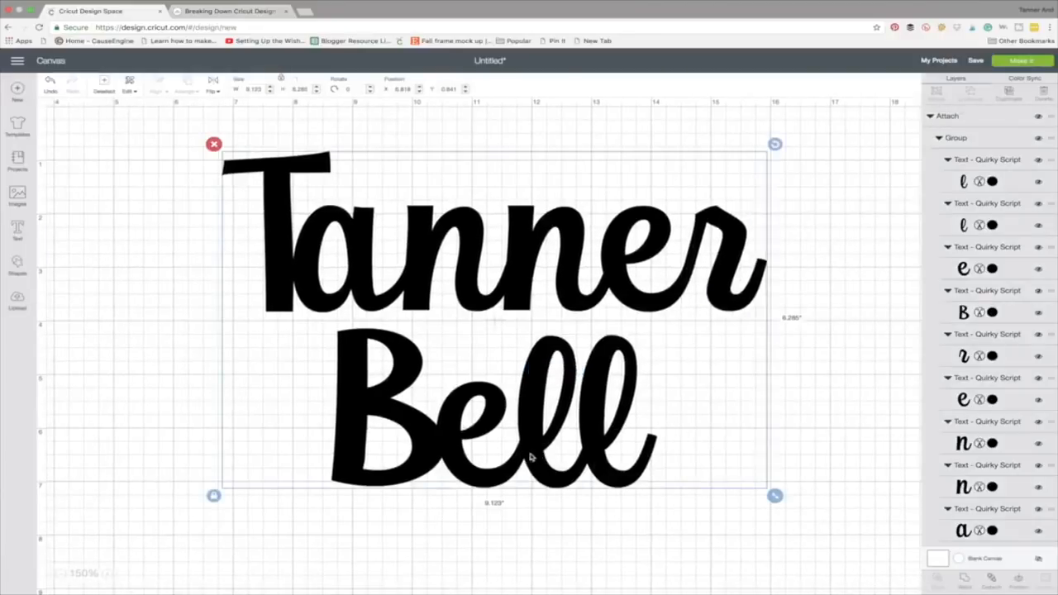
left_click_drag(532, 405, 510, 405)
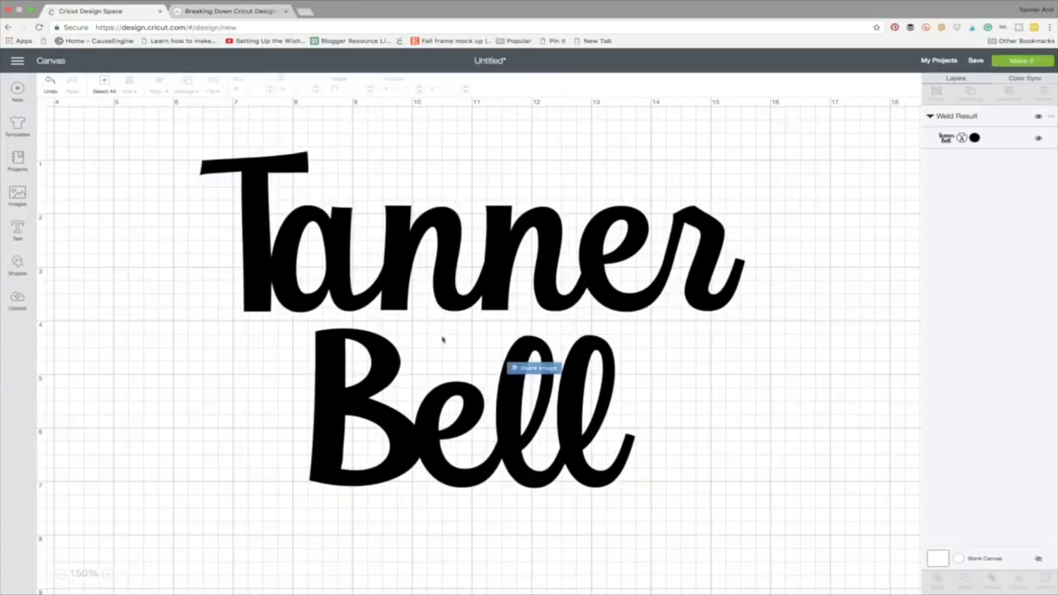
left_click(450, 255)
left_click_drag(451, 255, 446, 245)
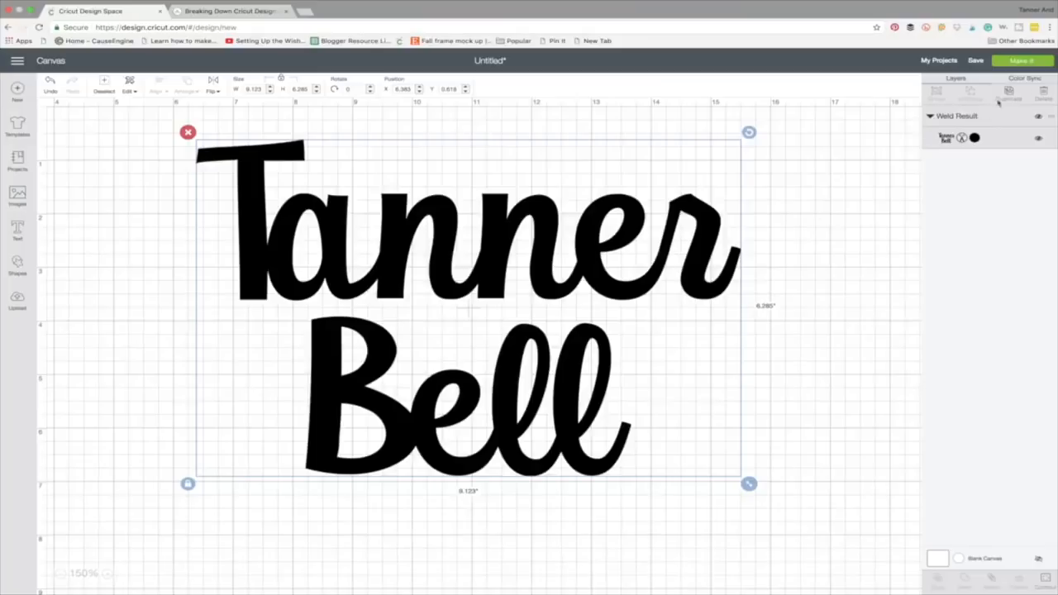
Preview the welded name on the cutting mat, examine the cut lines at the letter joins, and return to the canvas
left_click(1026, 62)
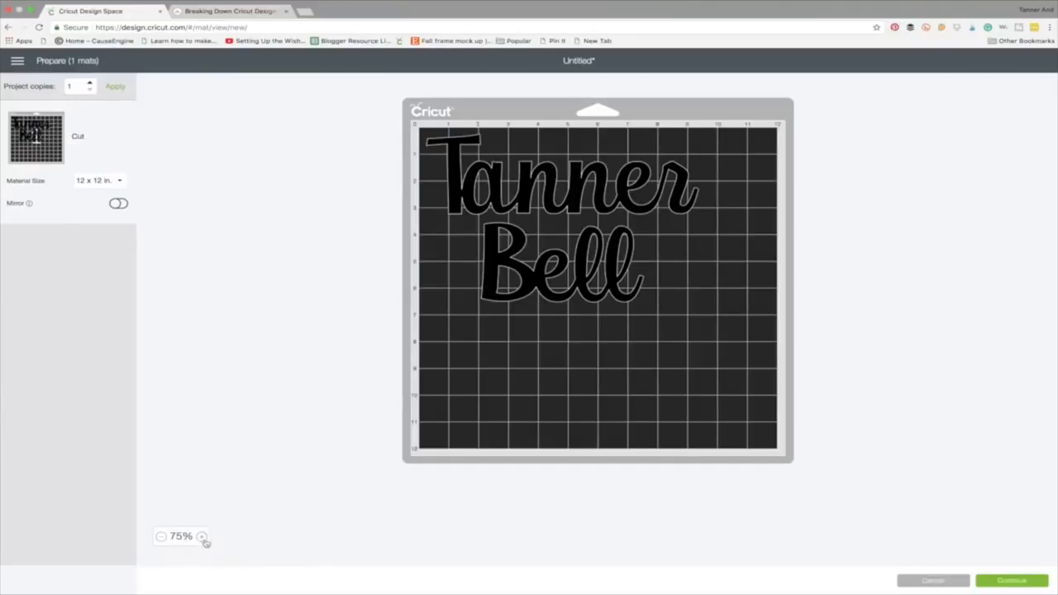
left_click(201, 537)
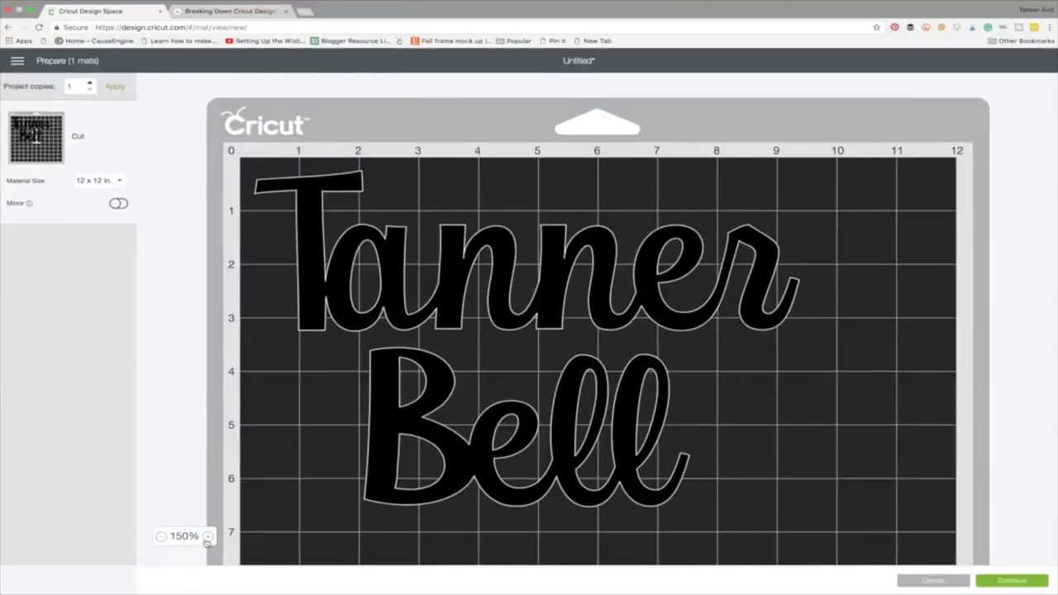
left_click(202, 537)
scroll(574, 471, "down", 3)
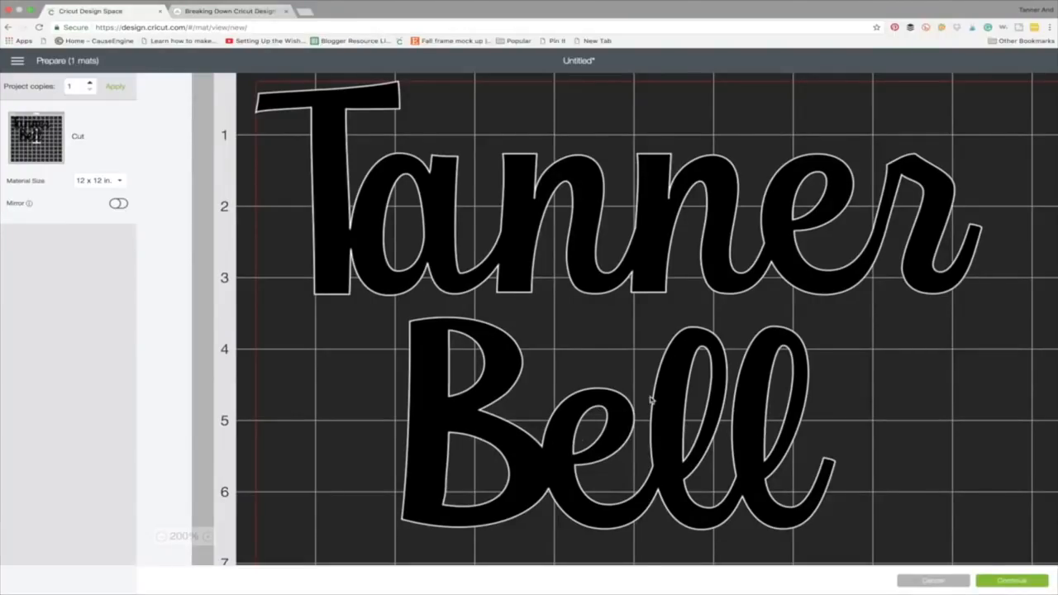
scroll(652, 401, "up", 1)
scroll(651, 401, "down", 2)
scroll(652, 401, "right", 1)
scroll(652, 401, "up", 1)
scroll(652, 401, "up", 1)
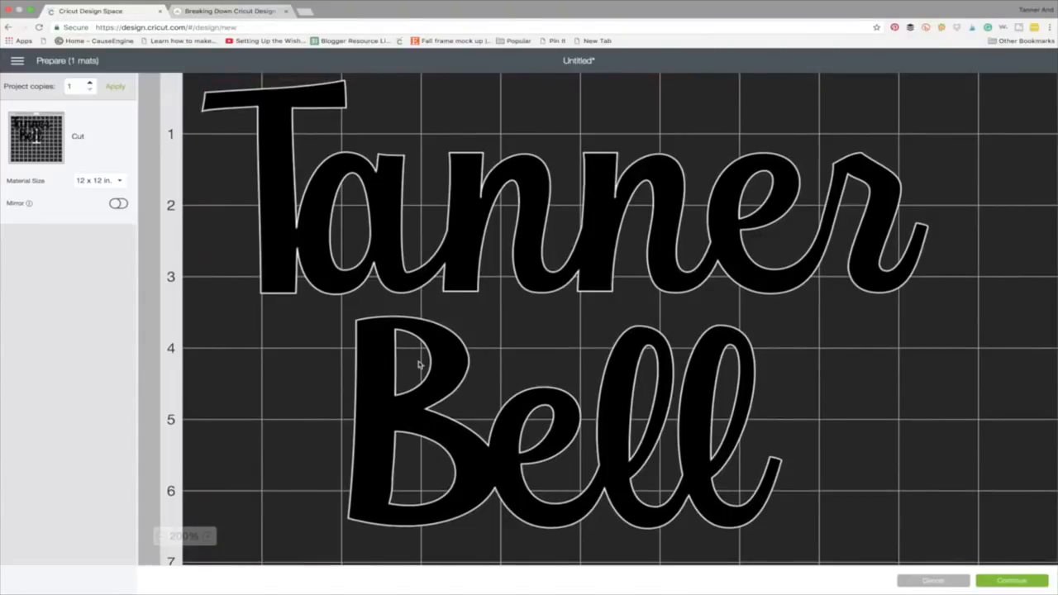
scroll(526, 355, "right", 3)
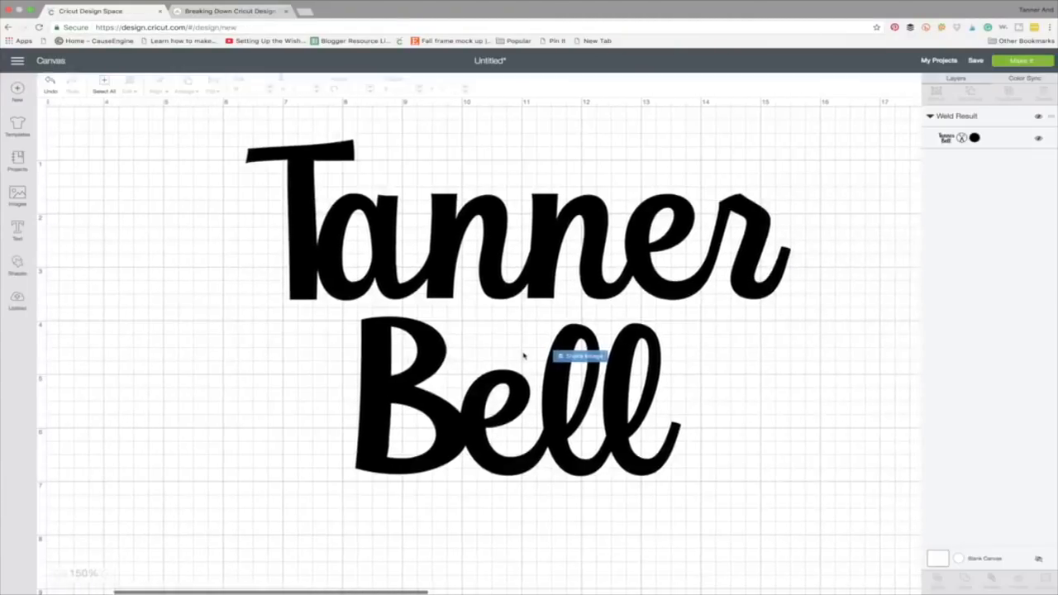